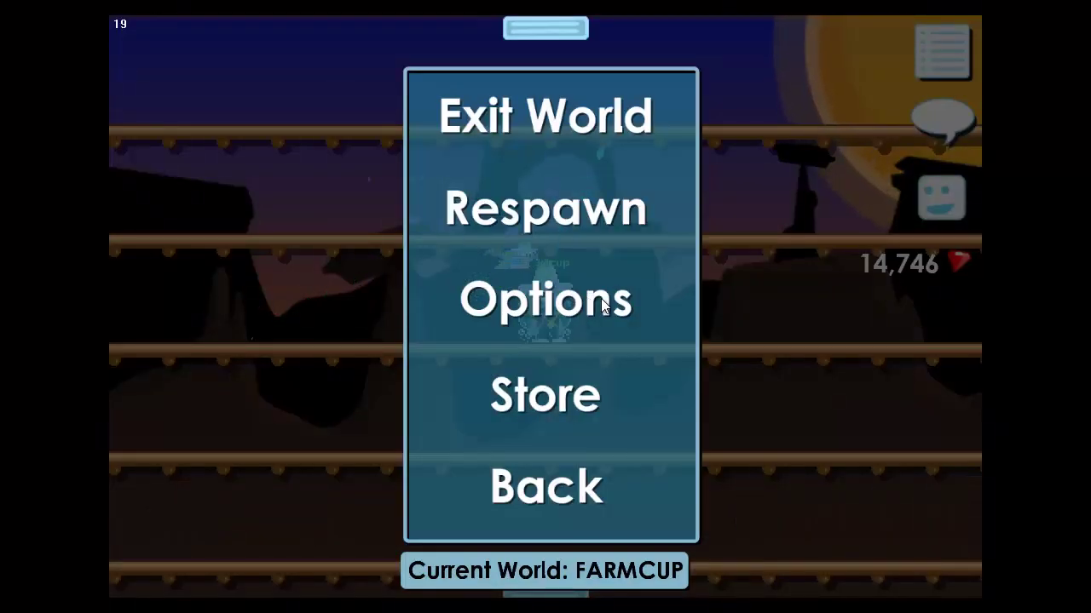
# Lower Growtopia's Graphic Detail slider to Min in Options and return to the game.
pyautogui.click(601, 298)
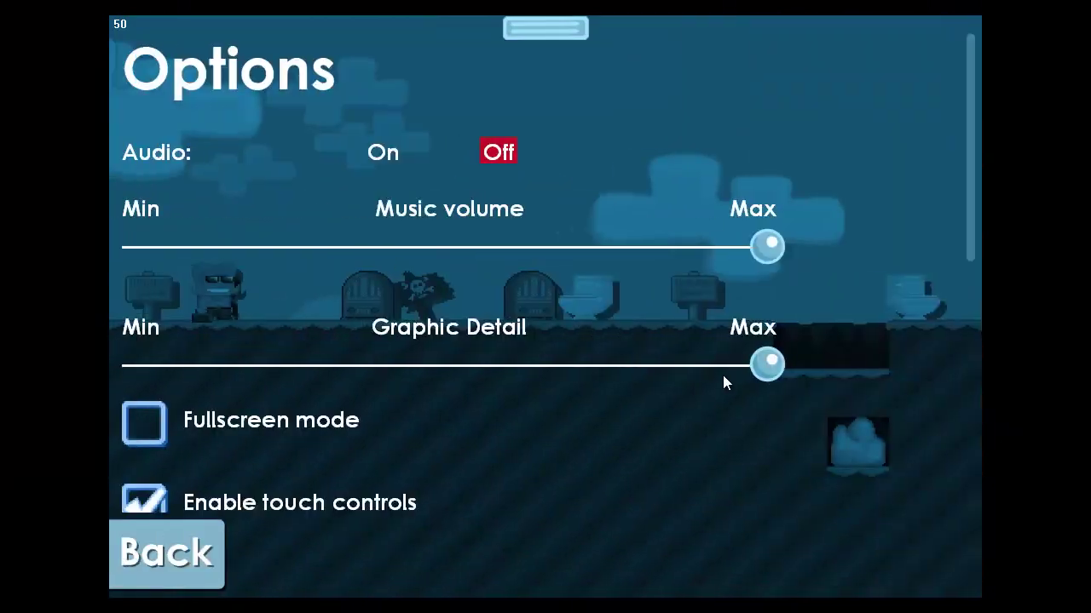
pyautogui.moveTo(667, 370)
pyautogui.mouseDown()
pyautogui.moveTo(365, 375)
pyautogui.moveTo(131, 367)
pyautogui.moveTo(465, 370)
pyautogui.moveTo(114, 361)
pyautogui.mouseUp()
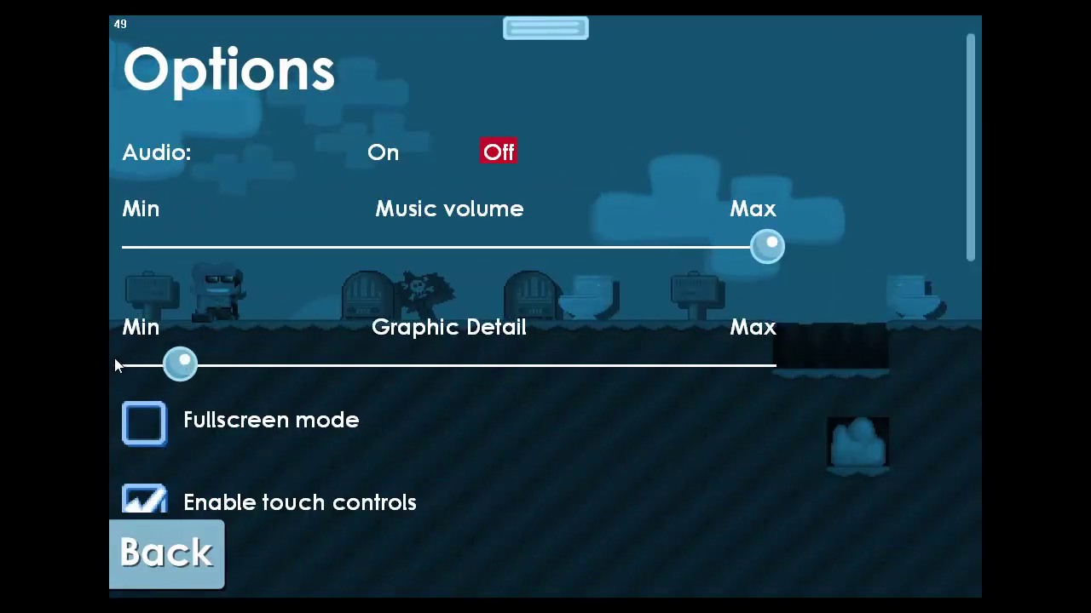
pyautogui.click(157, 569)
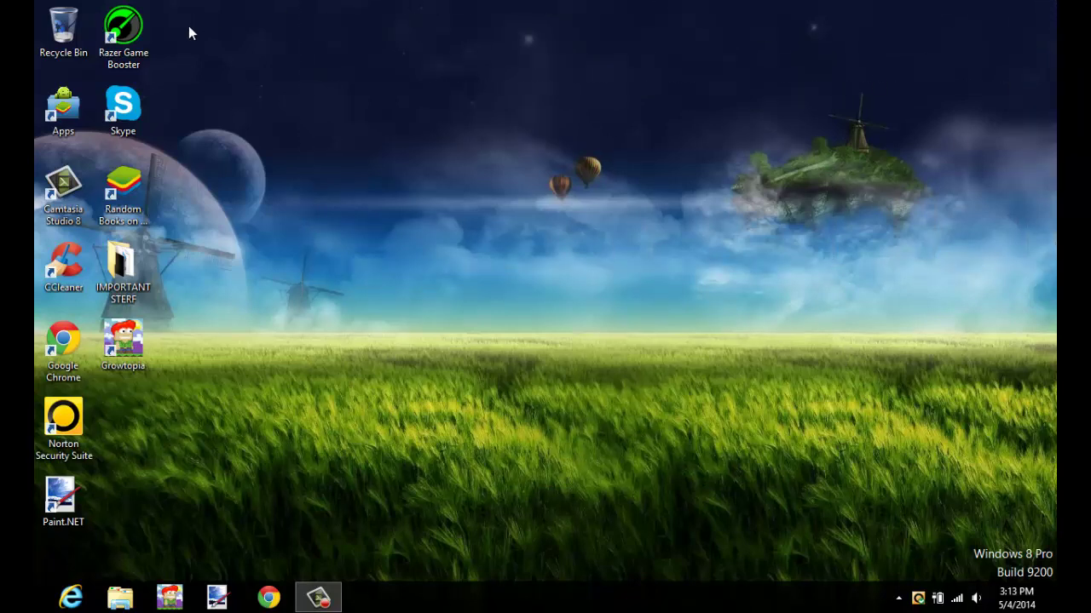
# Launch Razer Game Booster and view Growtopia's game details before returning to the library.
pyautogui.click(104, 30)
pyautogui.doubleClick(104, 31)
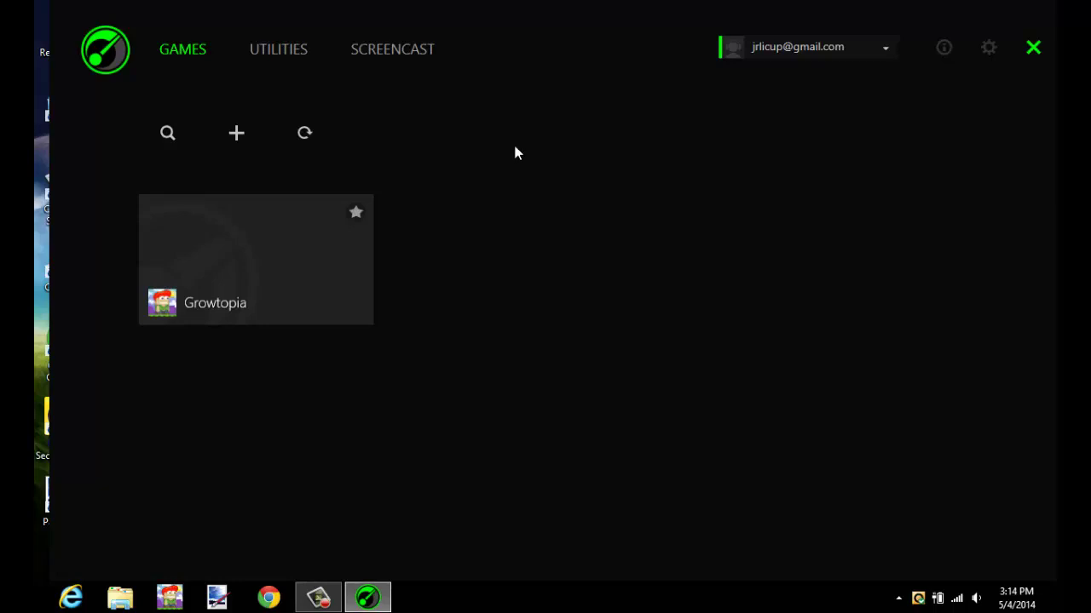
pyautogui.click(321, 256)
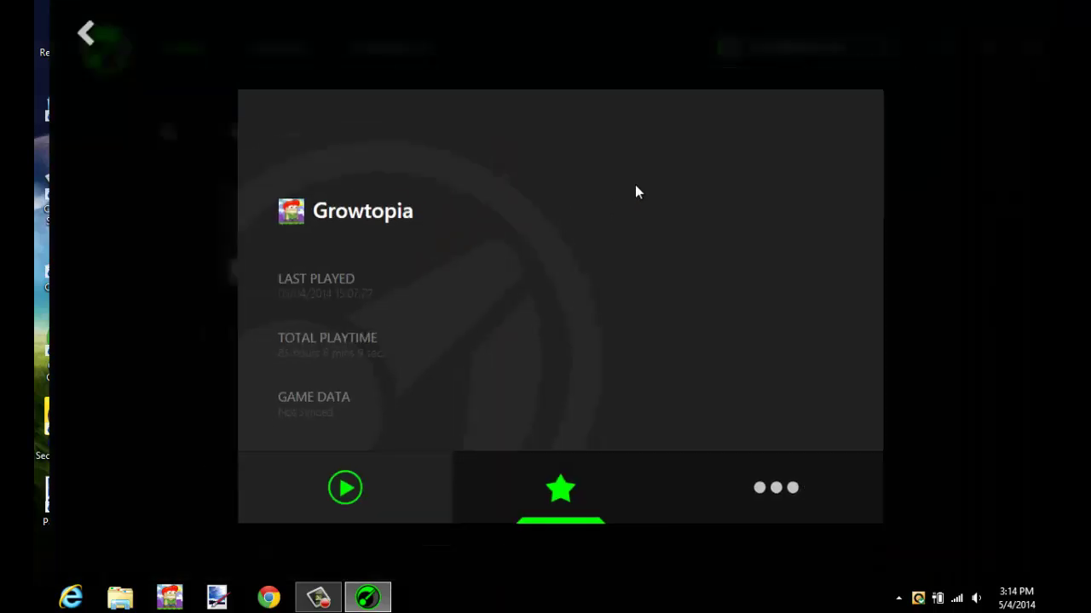
pyautogui.click(78, 49)
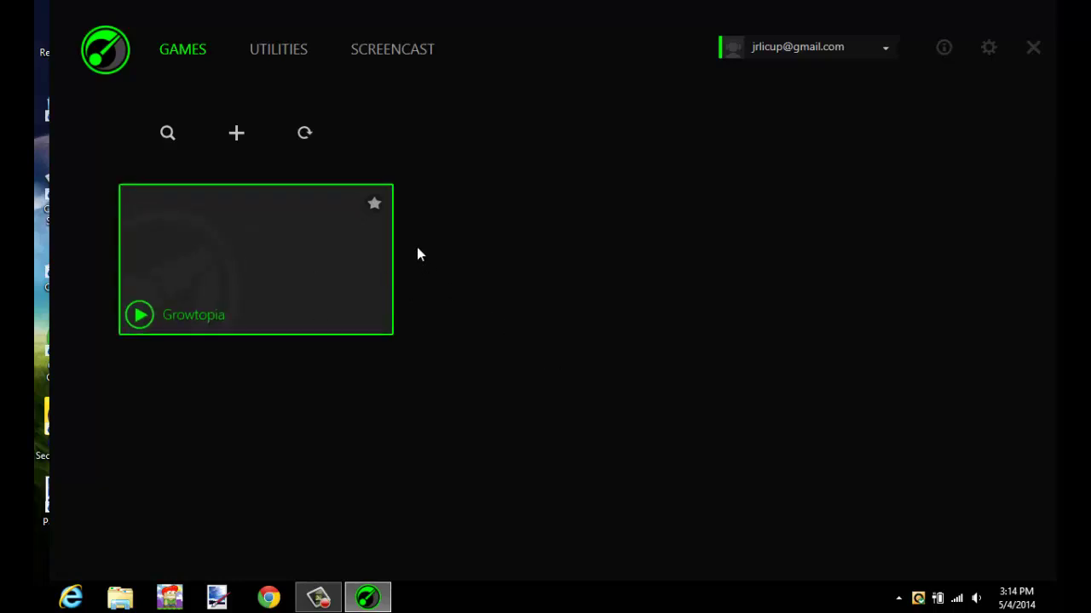
# Start adding a game, cancel the file browser without choosing anything, and return to the games list.
pyautogui.click(237, 134)
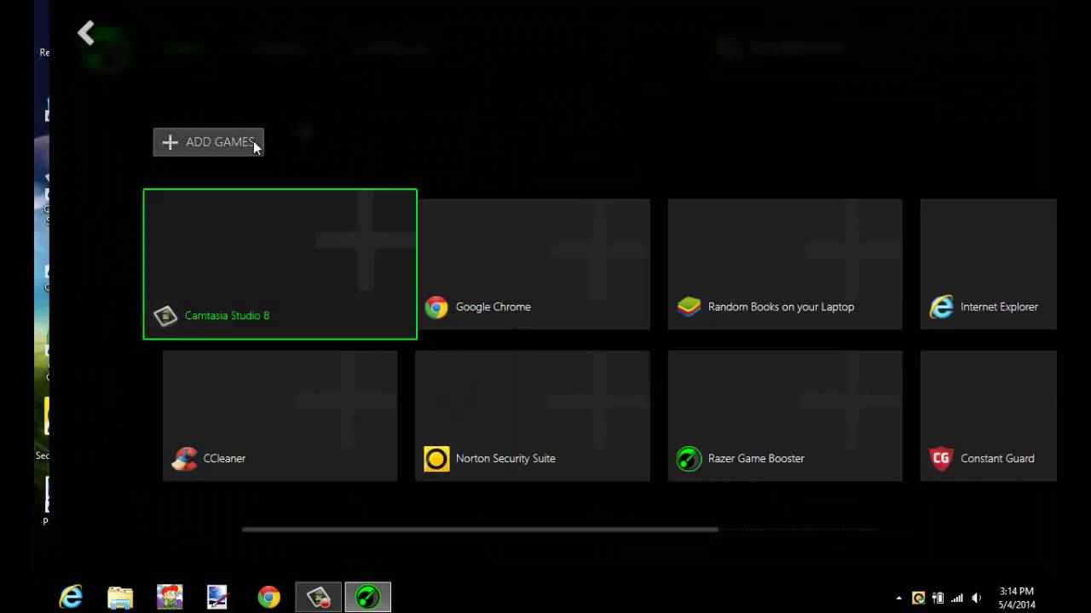
pyautogui.click(253, 143)
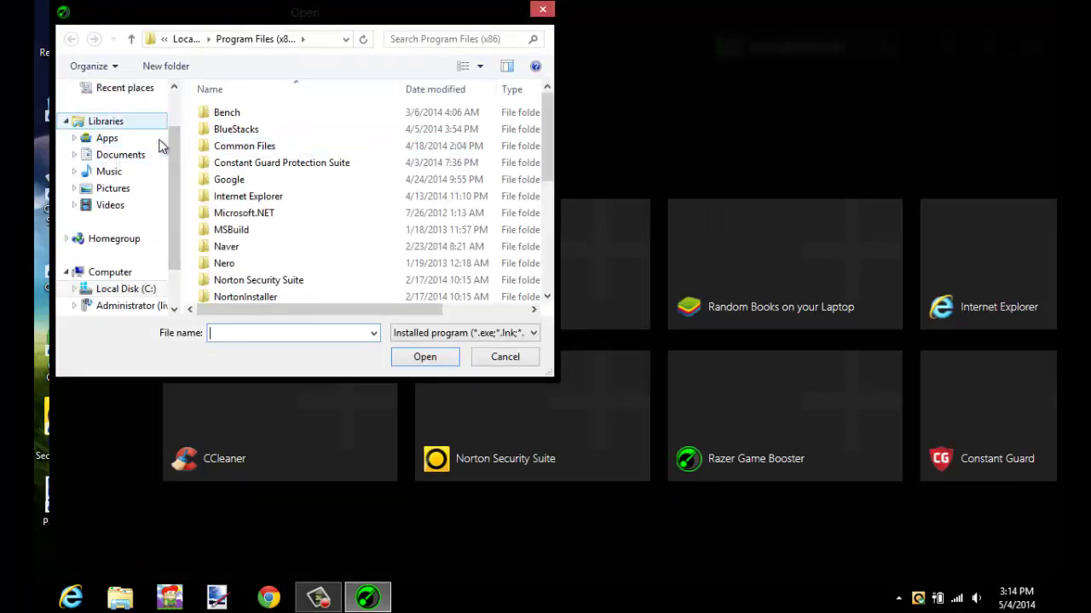
pyautogui.scroll(-3, 120, 213)
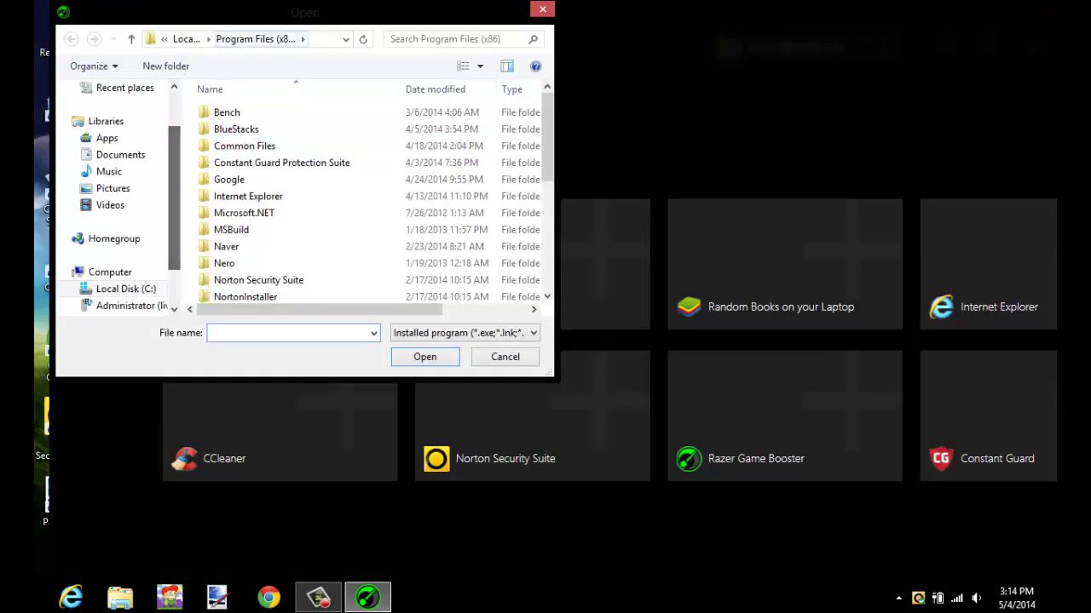
pyautogui.click(542, 8)
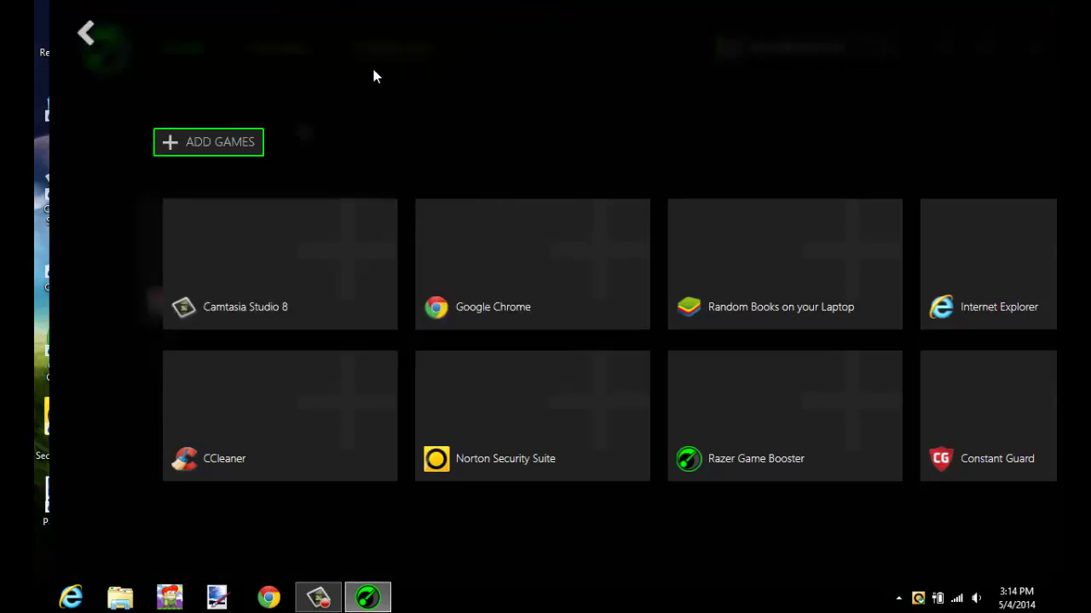
pyautogui.click(85, 32)
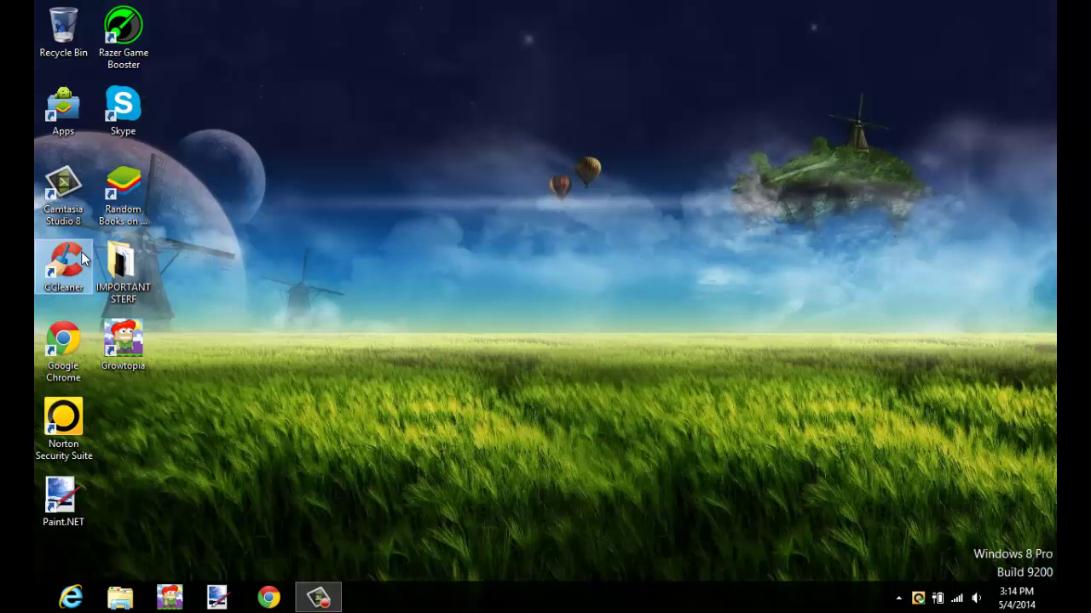
# Launch CCleaner and show its Applications cleaning list scrolled to the Google Chrome items.
pyautogui.doubleClick(81, 251)
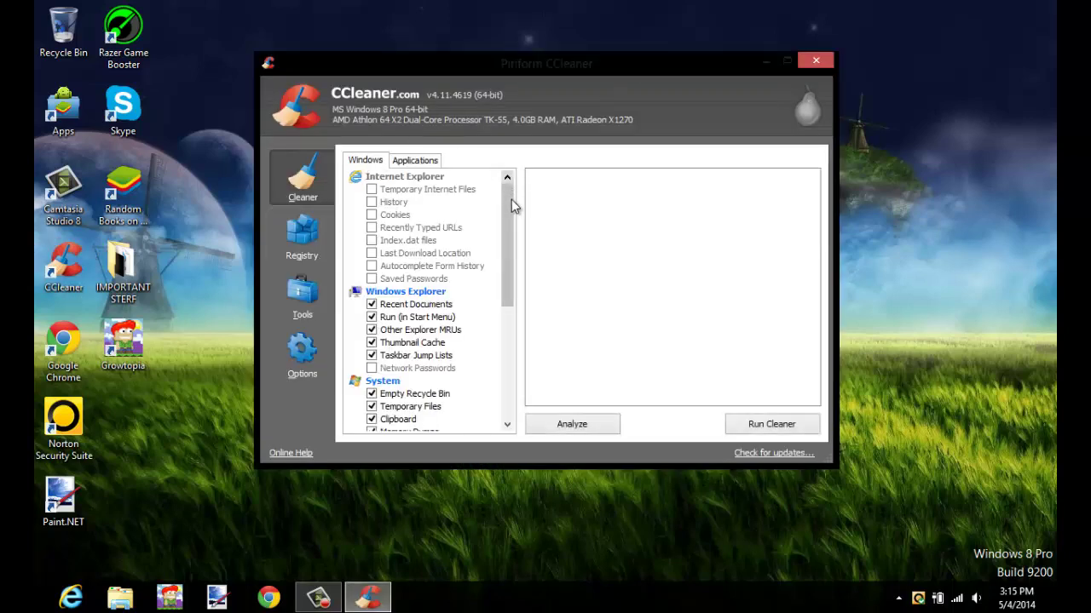
pyautogui.scroll(-5, 511, 204)
pyautogui.scroll(5, 480, 346)
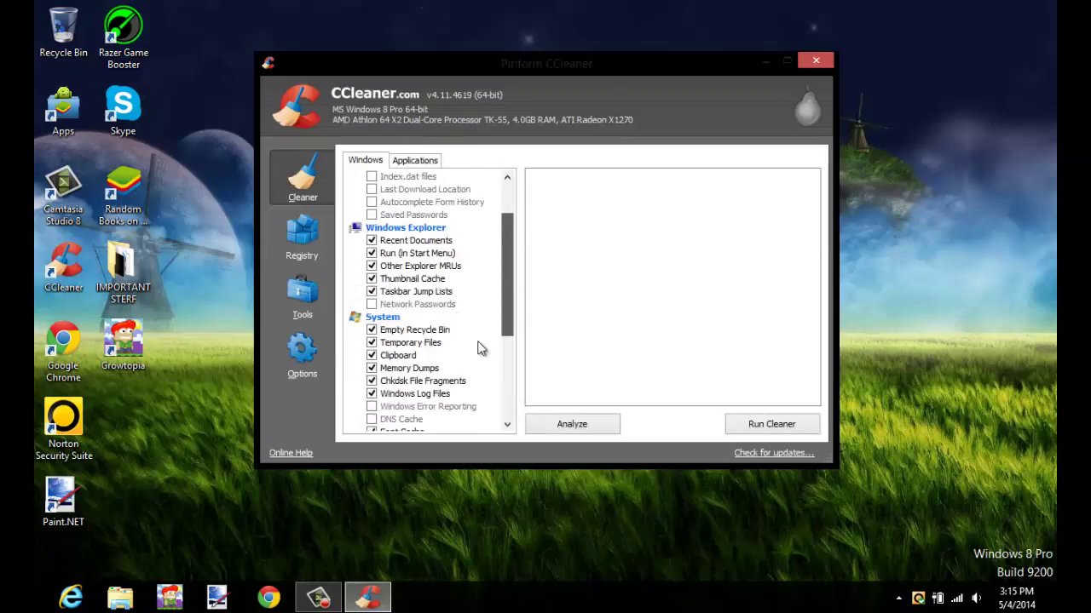
pyautogui.click(414, 155)
pyautogui.moveTo(504, 192)
pyautogui.mouseDown()
pyautogui.moveTo(504, 353)
pyautogui.moveTo(519, 141)
pyautogui.mouseUp()
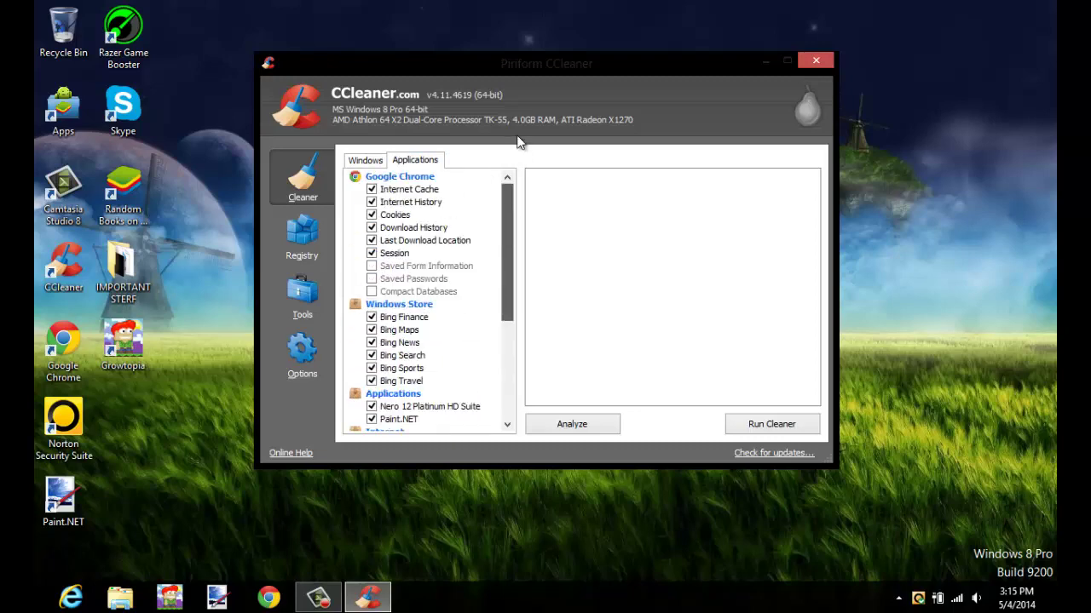
pyautogui.moveTo(508, 196)
pyautogui.mouseDown()
pyautogui.moveTo(502, 348)
pyautogui.moveTo(511, 180)
pyautogui.mouseUp()
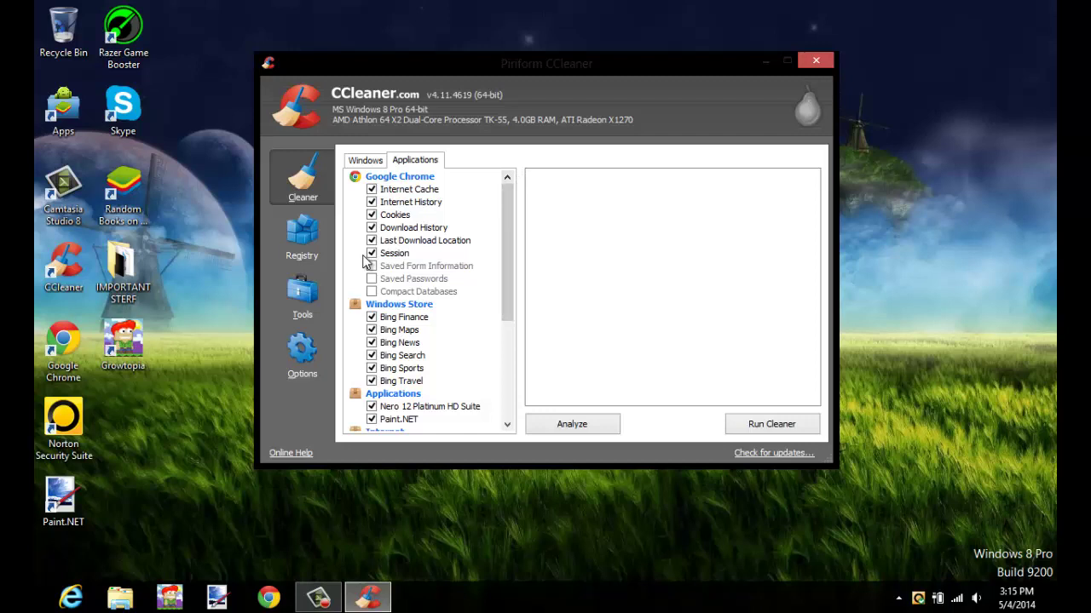
# Check Chrome's Saved Form Information, Saved Passwords and Compact Databases, accepting the passwords warning.
pyautogui.click(371, 265)
pyautogui.click(371, 278)
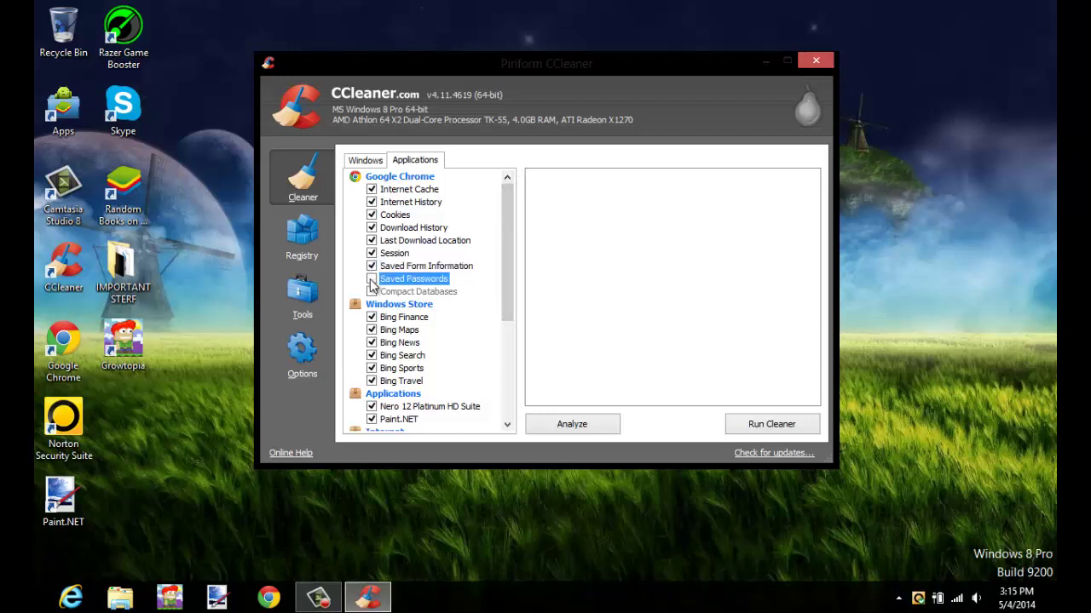
pyautogui.click(371, 281)
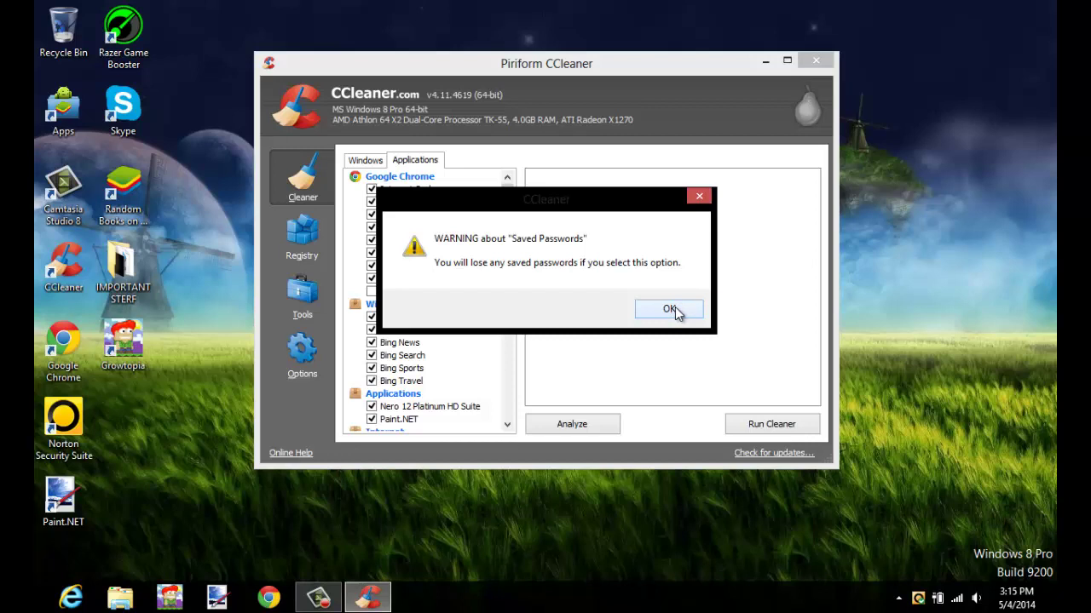
pyautogui.click(673, 308)
pyautogui.click(372, 291)
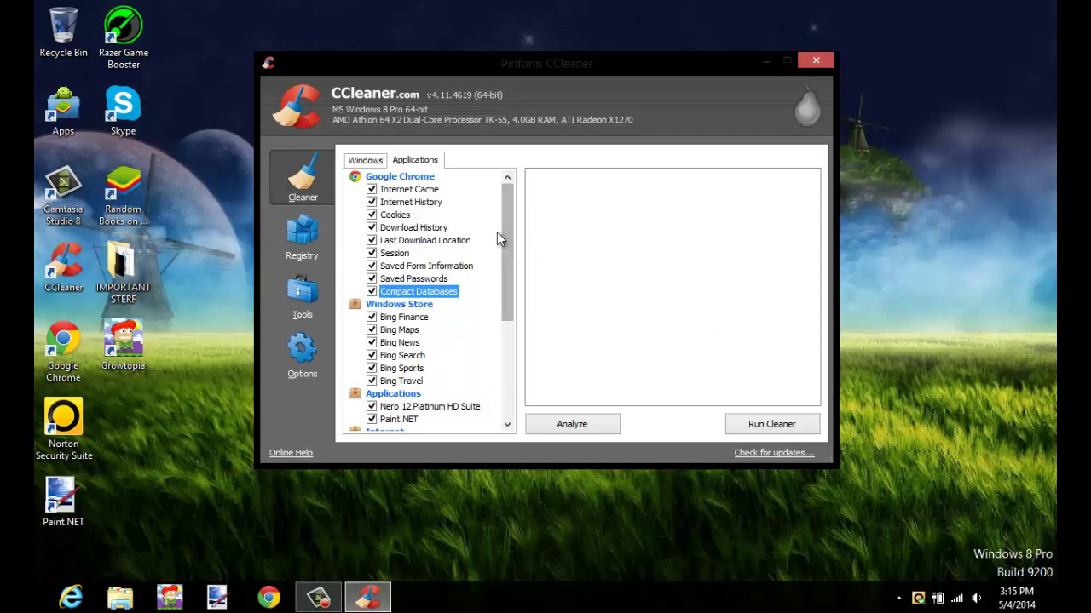
# Tick Wipe Free Space under the Windows Advanced items, accept its warning, and scroll back up.
pyautogui.click(366, 160)
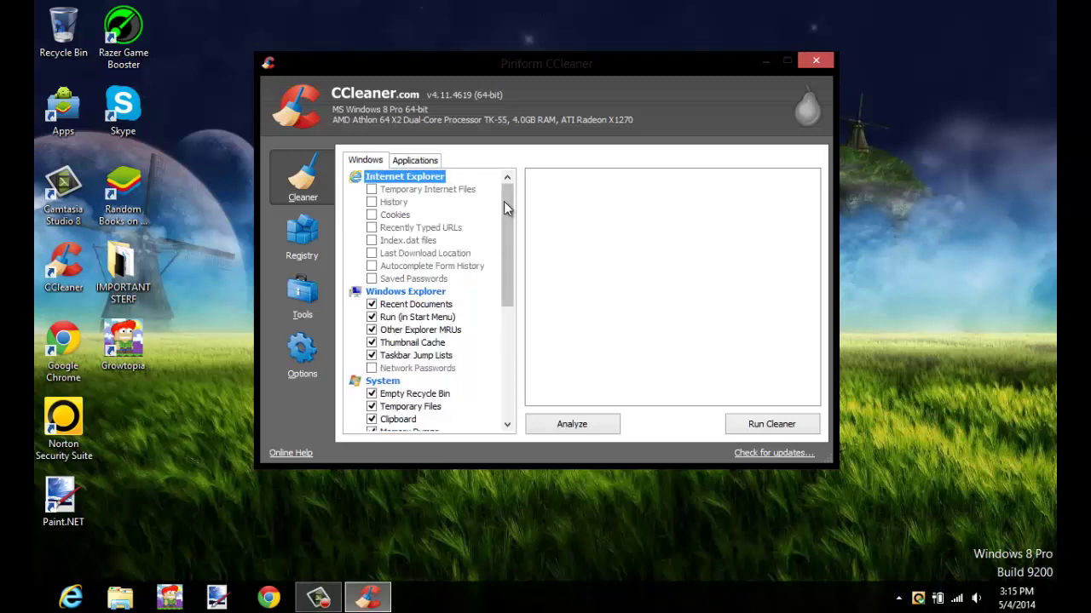
pyautogui.moveTo(504, 202); pyautogui.dragTo(504, 352)
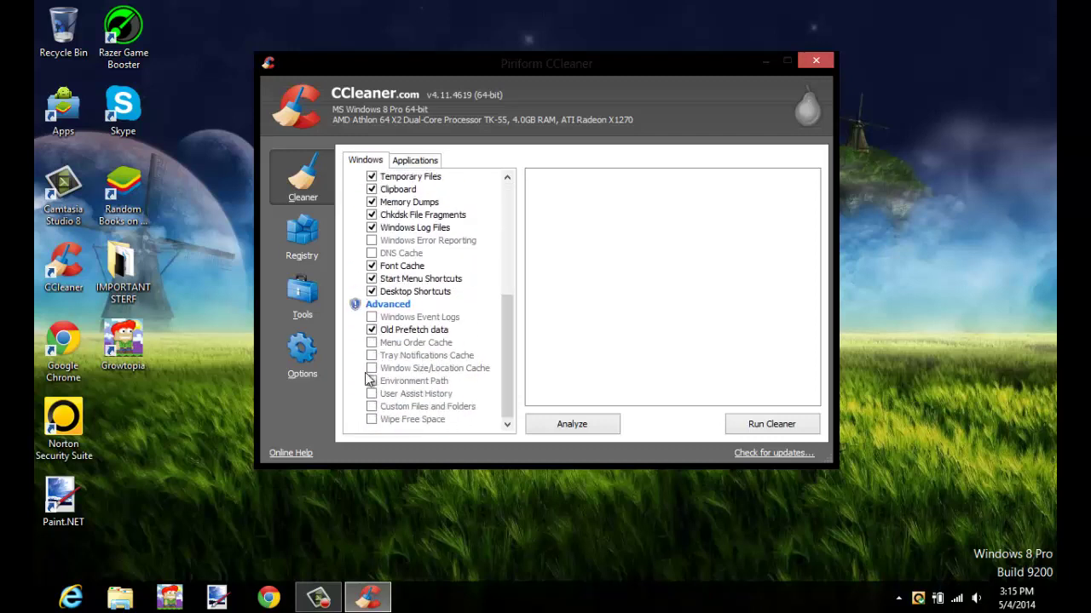
pyautogui.click(371, 419)
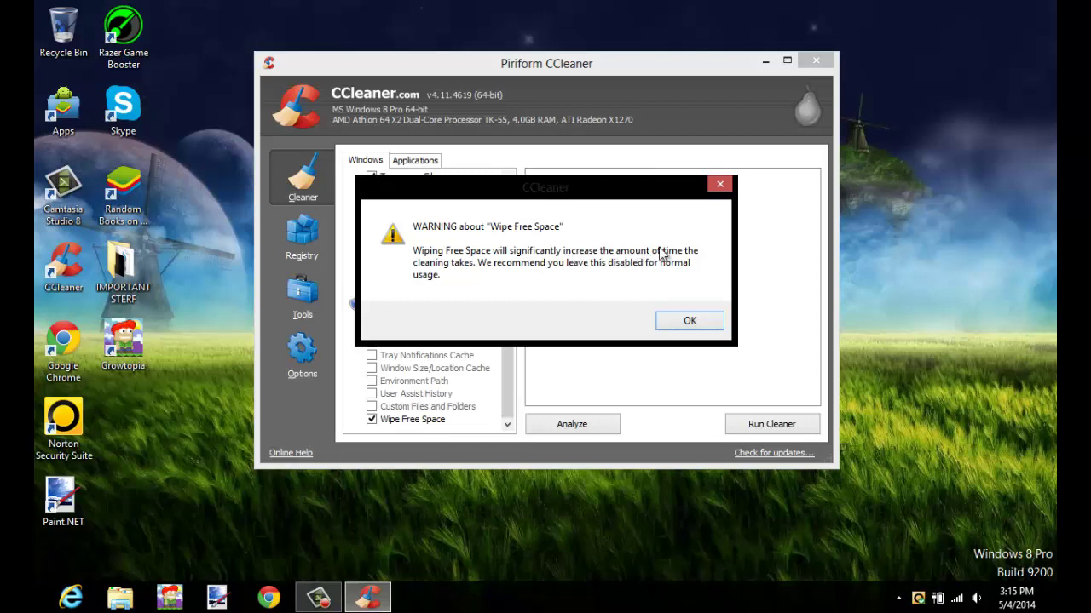
pyautogui.click(686, 321)
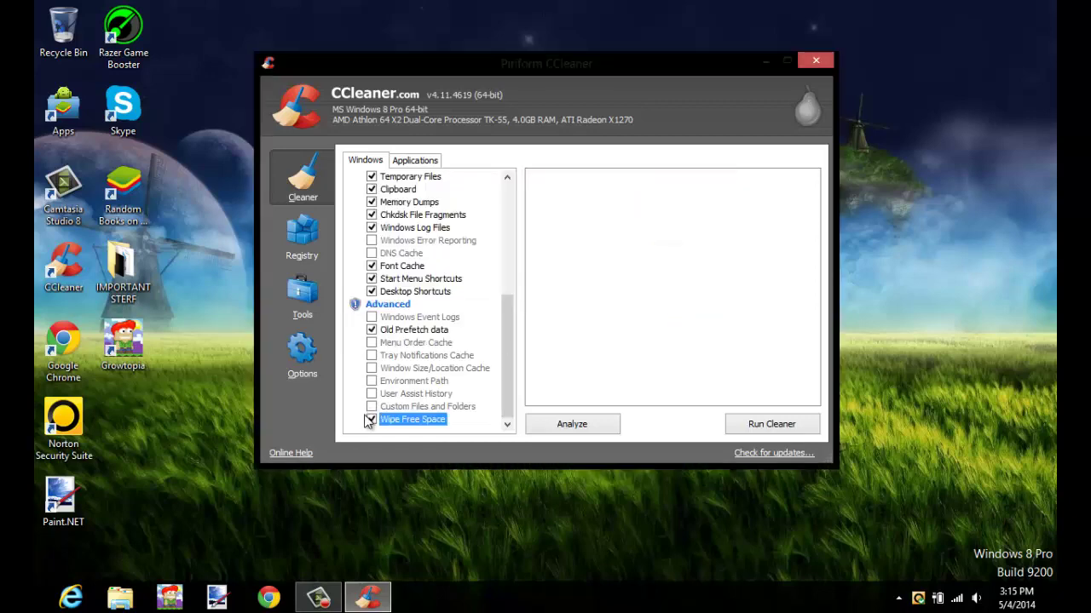
pyautogui.moveTo(505, 316)
pyautogui.mouseDown()
pyautogui.moveTo(505, 203)
pyautogui.moveTo(504, 371)
pyautogui.moveTo(504, 189)
pyautogui.mouseUp()
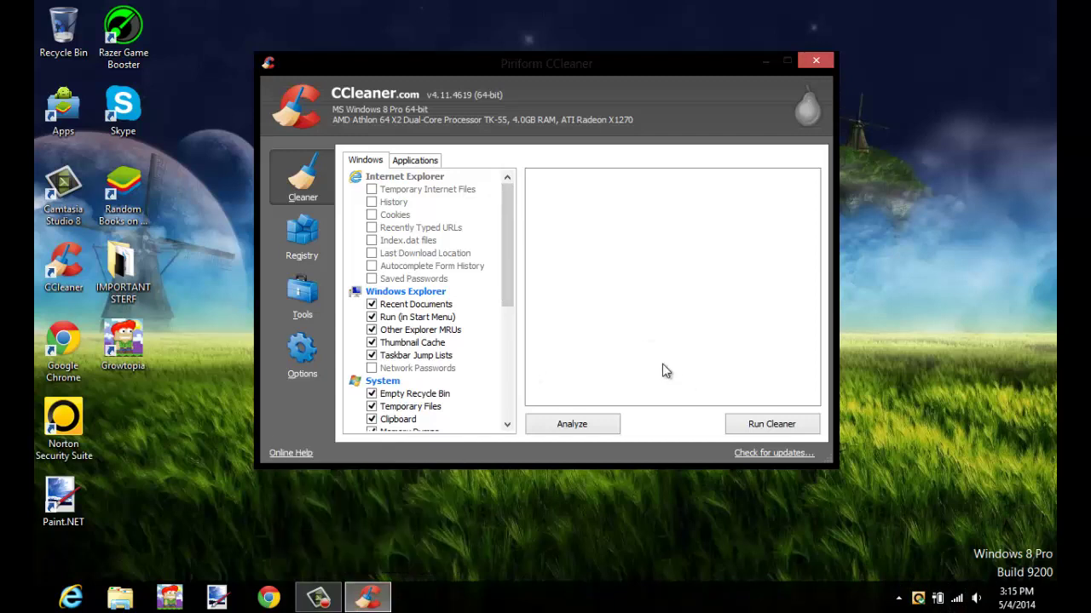
# Run CCleaner on the checked items, removing 38.56 KB in 5.634 seconds.
pyautogui.click(754, 423)
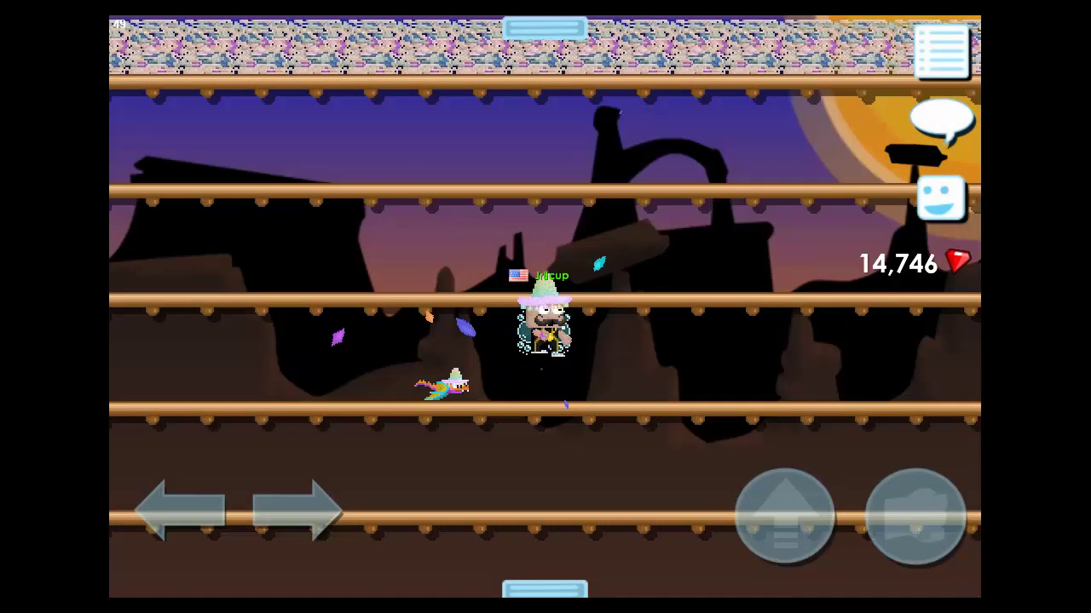
# Walk the character right to the block wall, then back left and up onto the topmost platform.
pyautogui.press('Right')
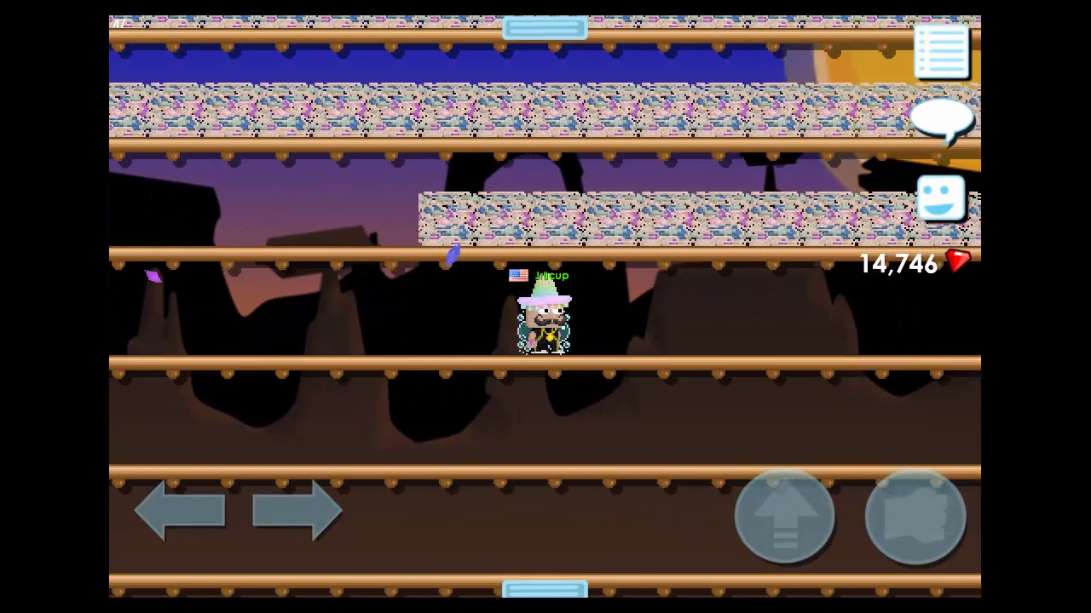
pyautogui.press('Right')
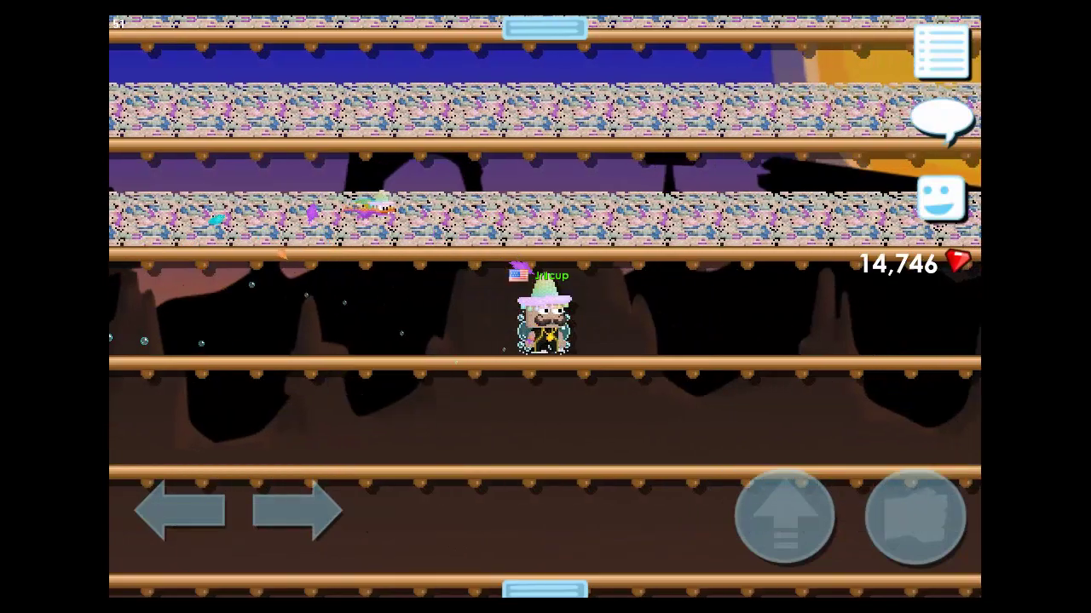
pyautogui.press('Right')
pyautogui.press('Up')
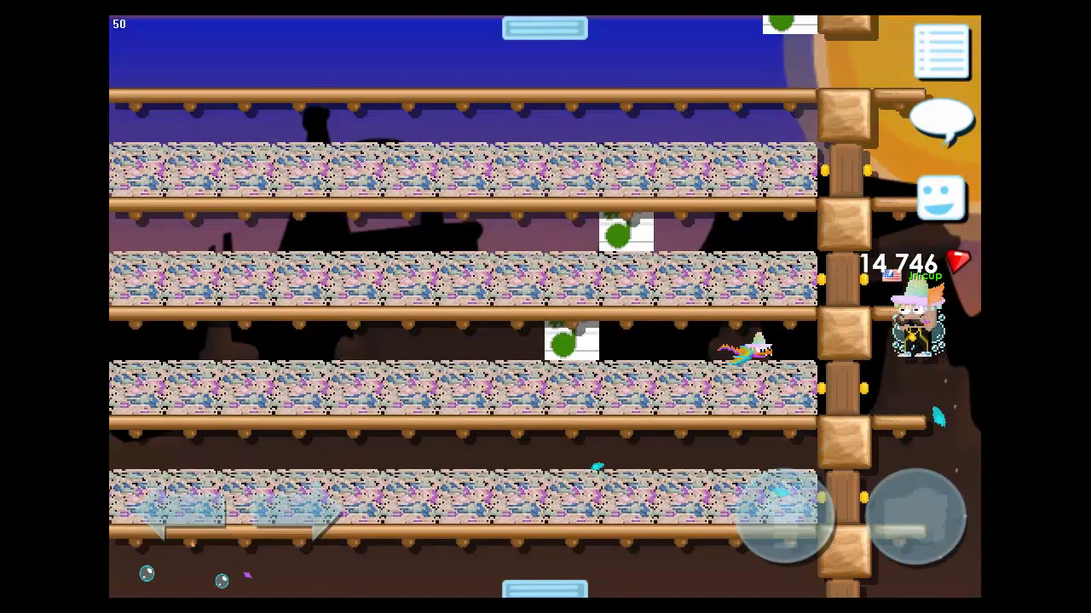
pyautogui.press('Up')
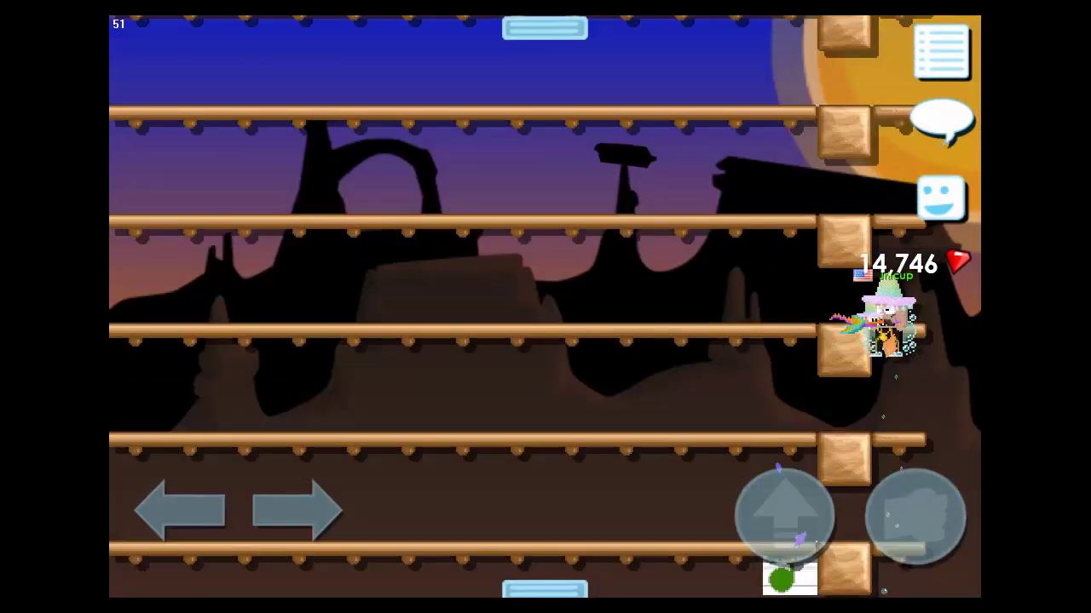
pyautogui.press('Left')
pyautogui.press('Left')
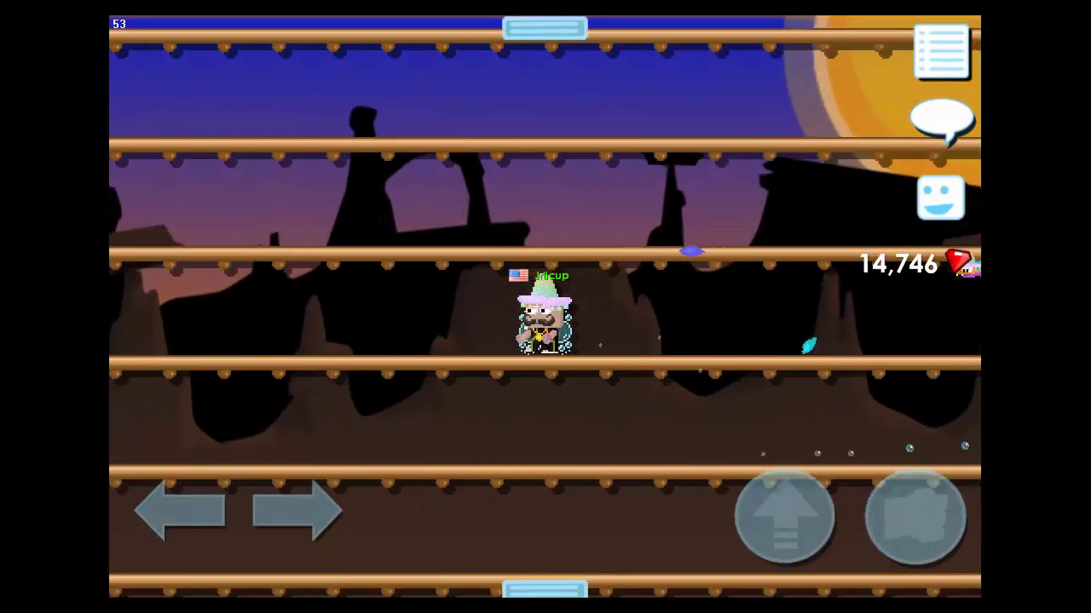
pyautogui.press('Up')
pyautogui.press('Left')
pyautogui.press('Up')
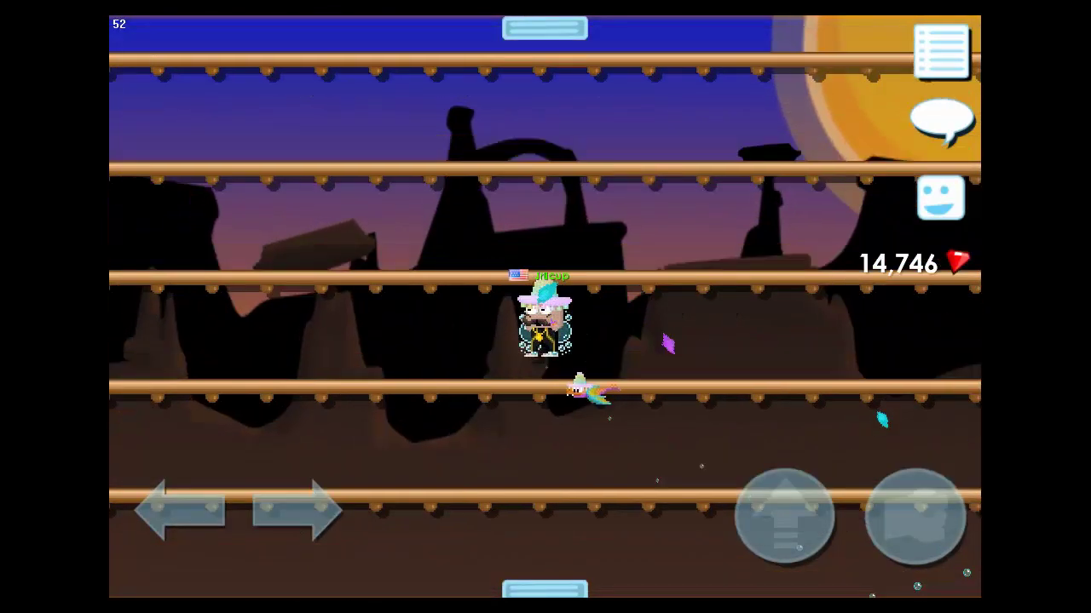
pyautogui.press('Left')
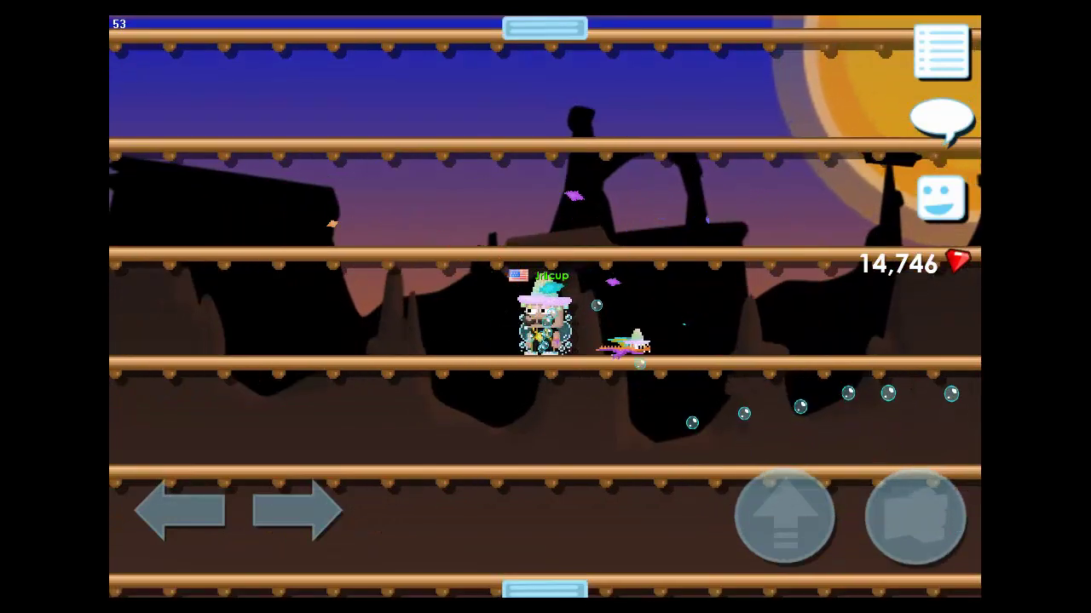
pyautogui.press('Up')
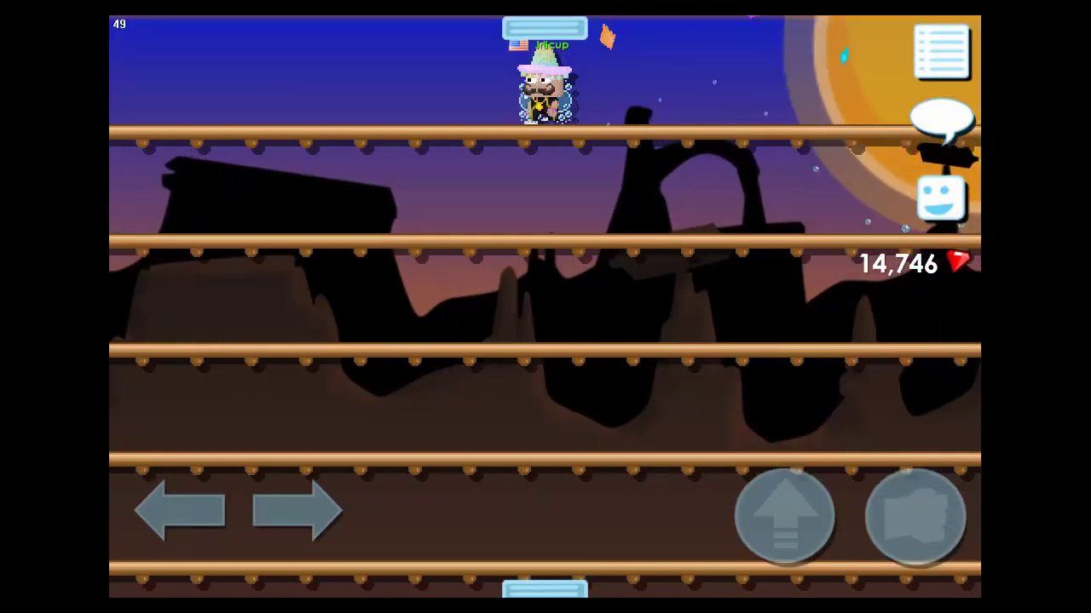